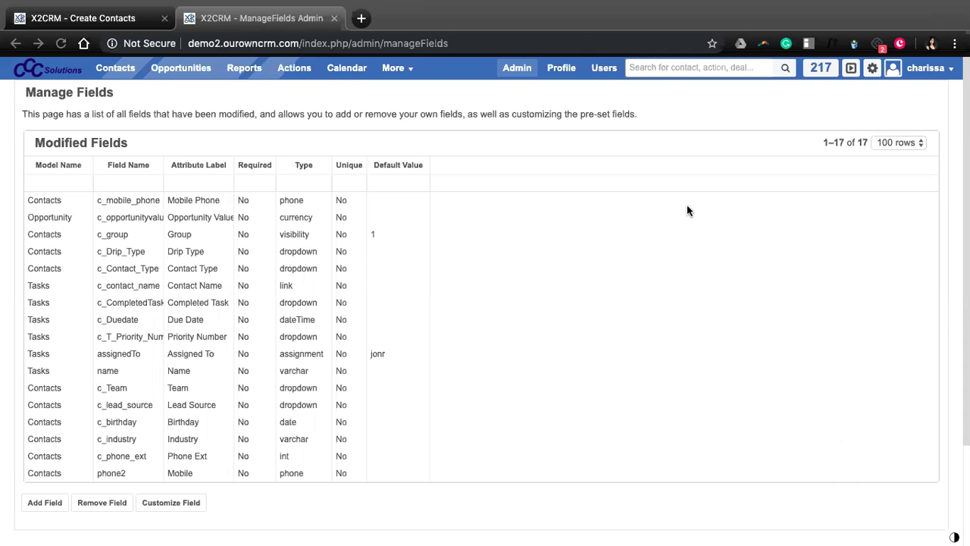
Open the Manage Fields page from the X2Studio Customization Tools in the administration area
click(523, 70)
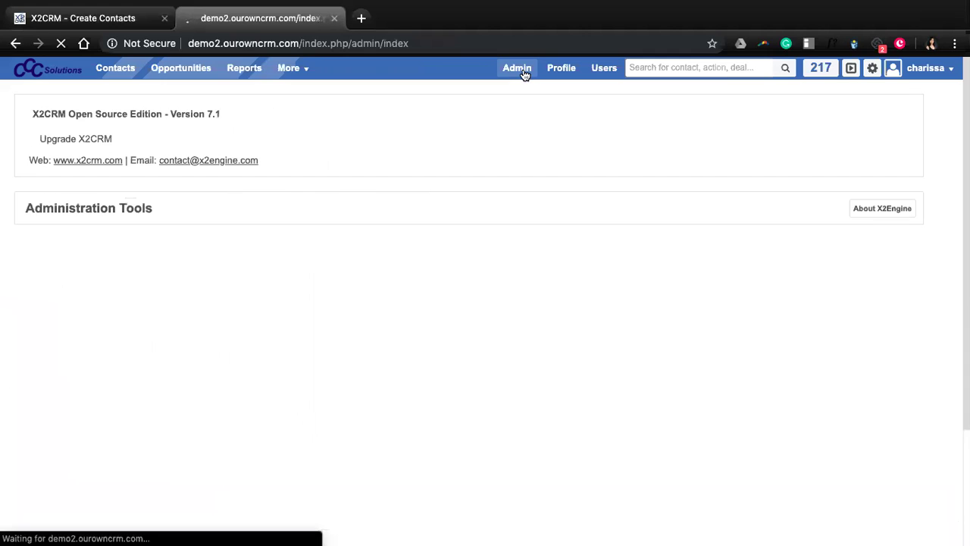
scroll(171, 337, down, 2)
scroll(171, 342, down, 3)
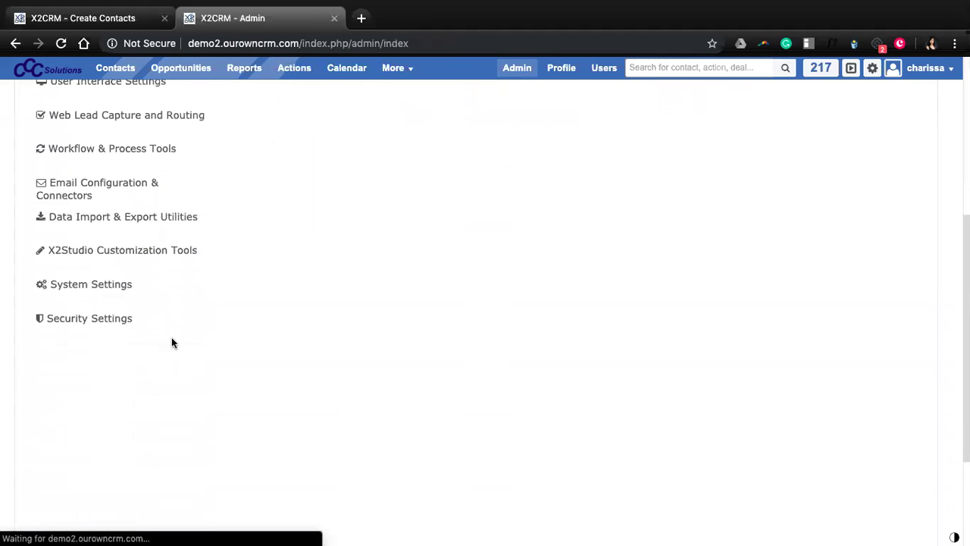
click(121, 254)
scroll(459, 302, up, 3)
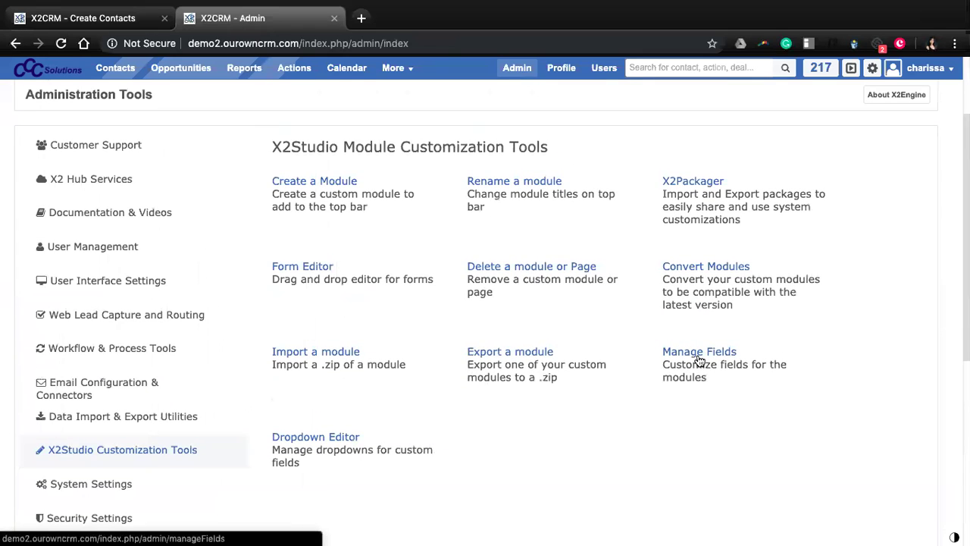
click(698, 355)
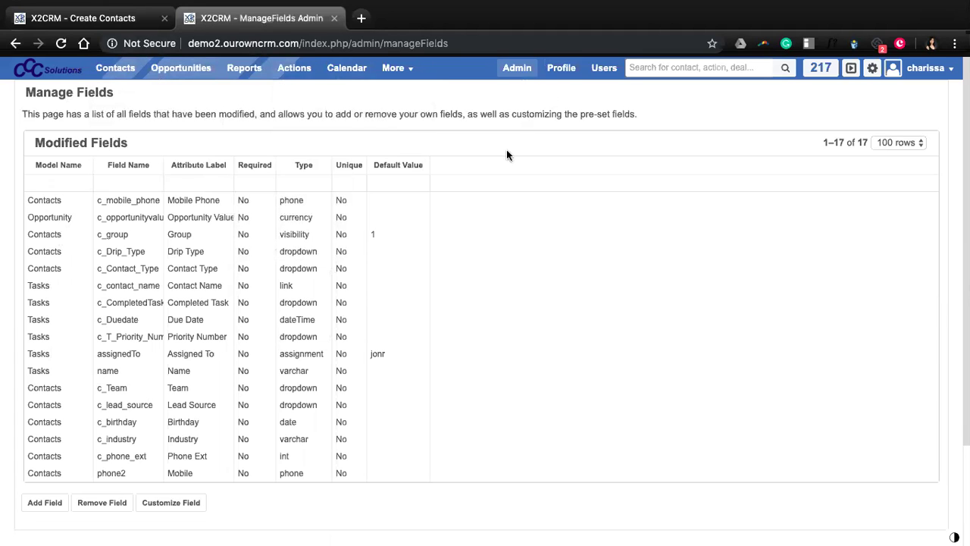
scroll(509, 163, down, 1)
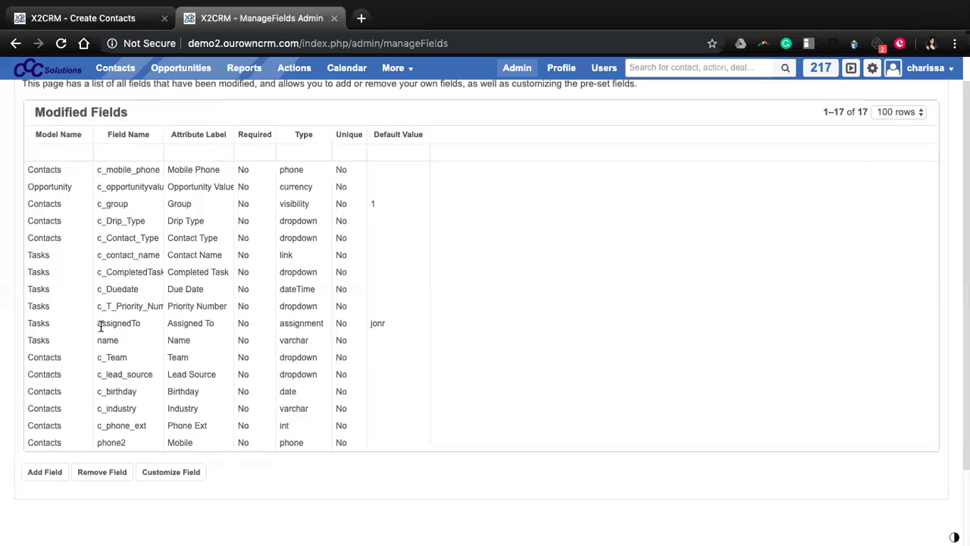
drag(98, 322, 143, 325)
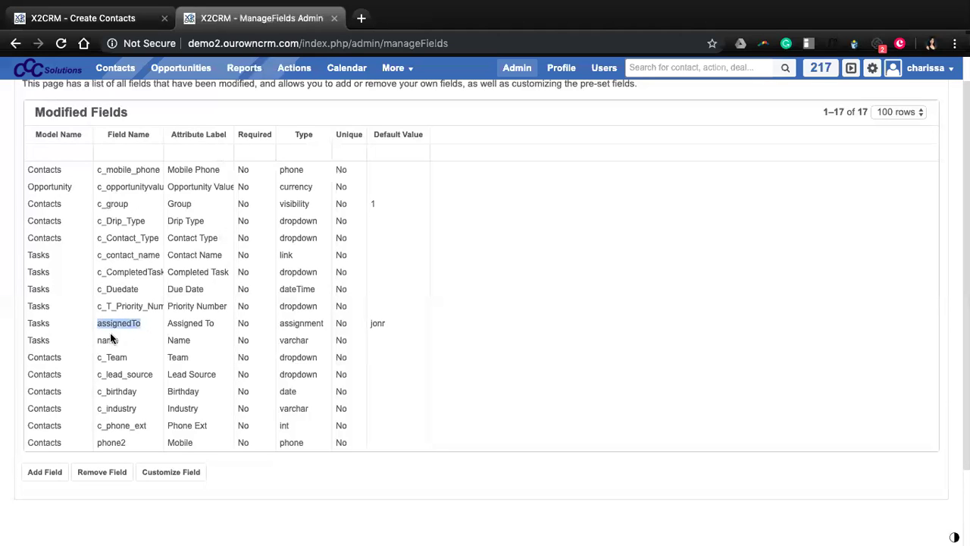
click(129, 348)
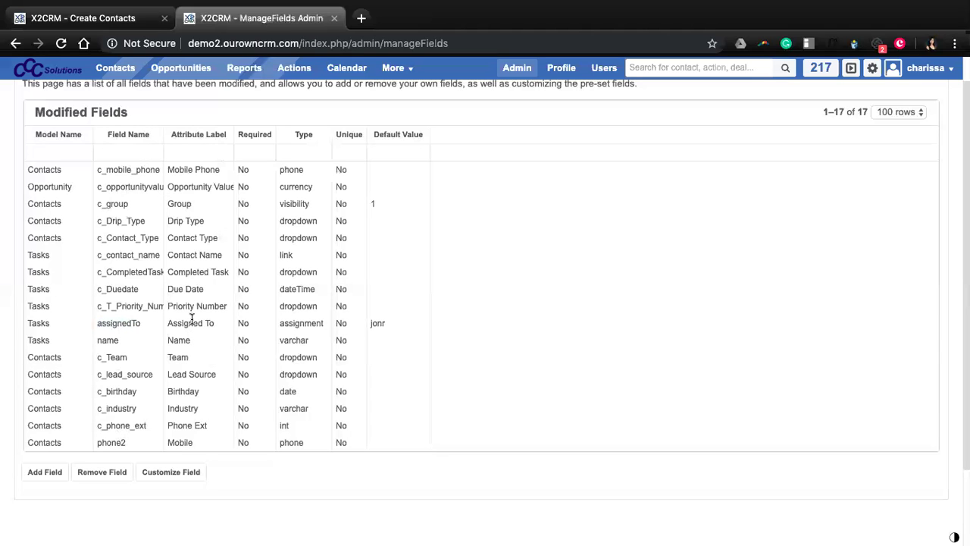
Open the form for adding a custom field below the modified fields list
scroll(178, 531, down, 3)
scroll(189, 454, up, 1)
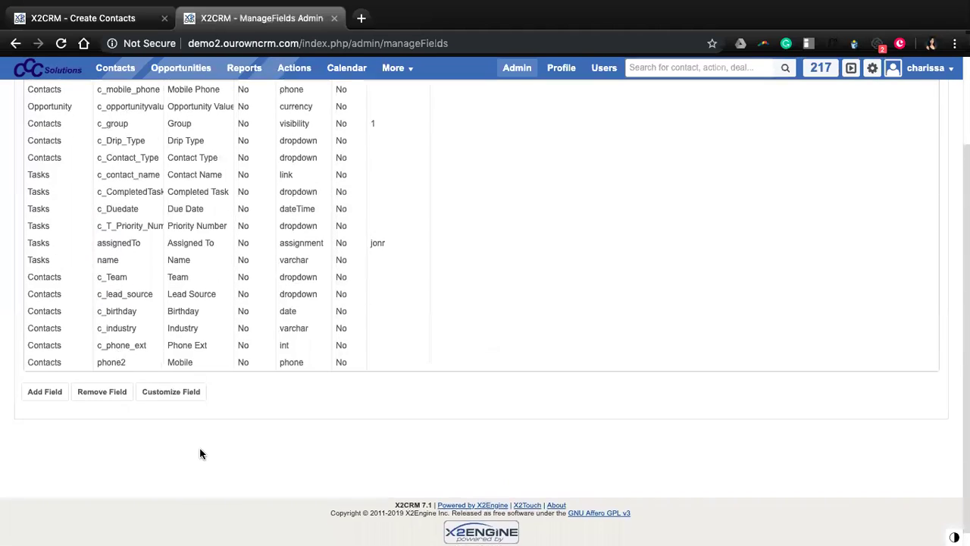
click(50, 408)
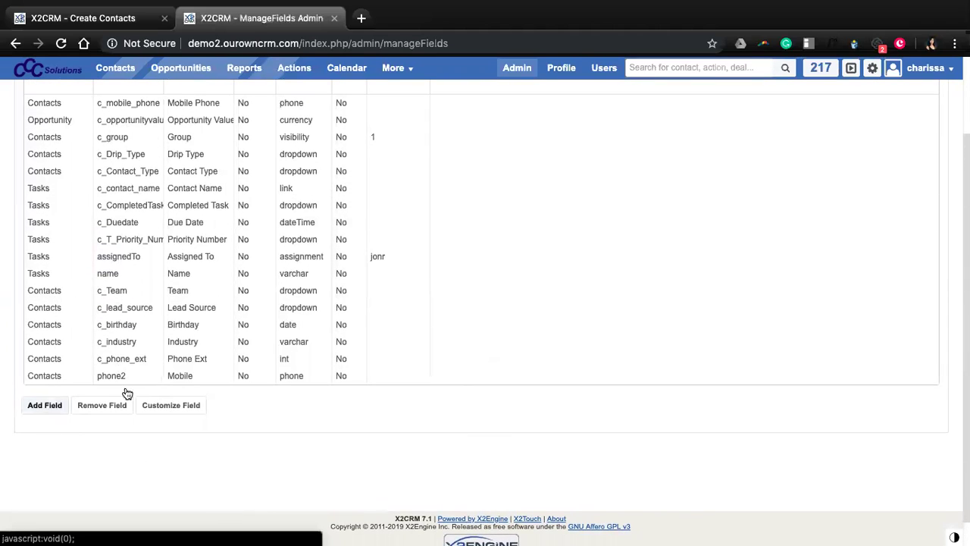
scroll(456, 326, down, 5)
scroll(456, 329, down, 3)
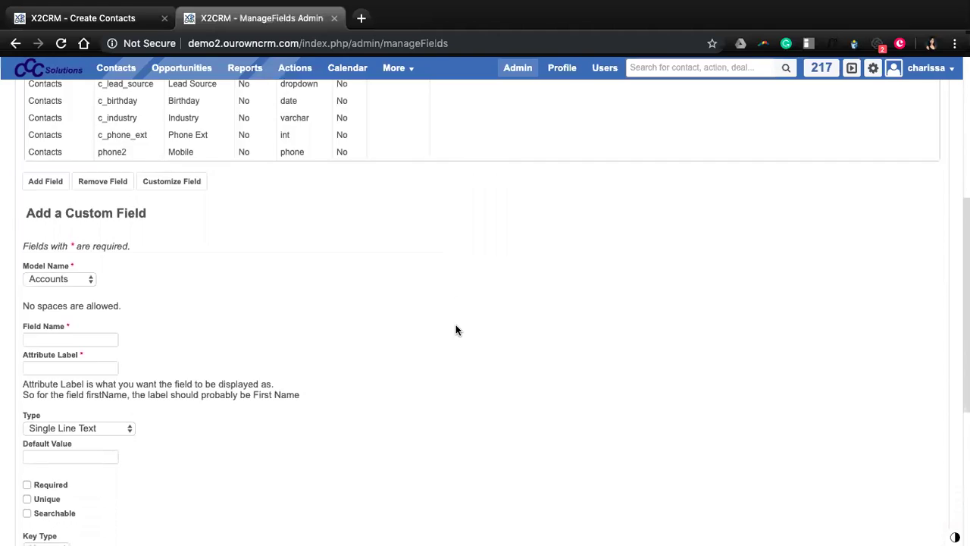
Set the new custom field's model to Contacts
scroll(180, 182, up, 1)
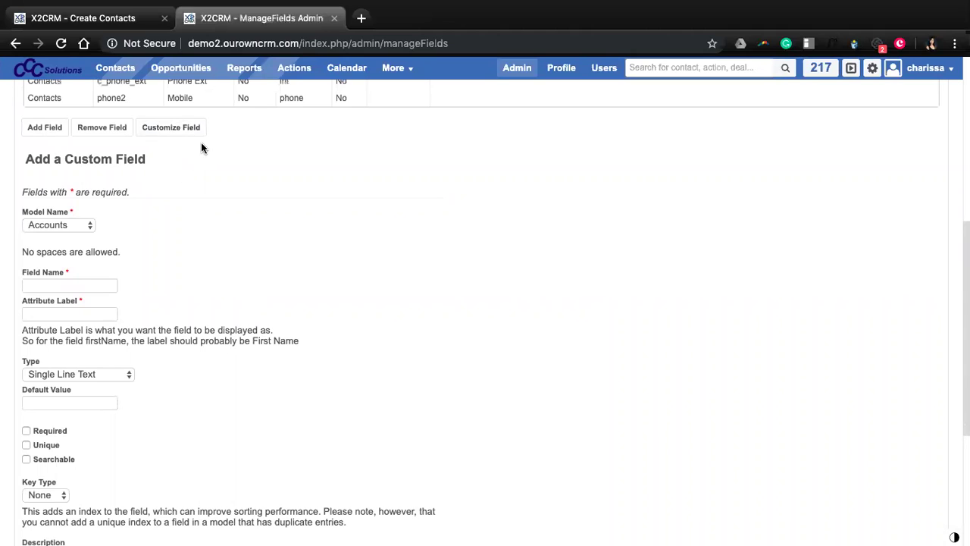
scroll(158, 199, down, 2)
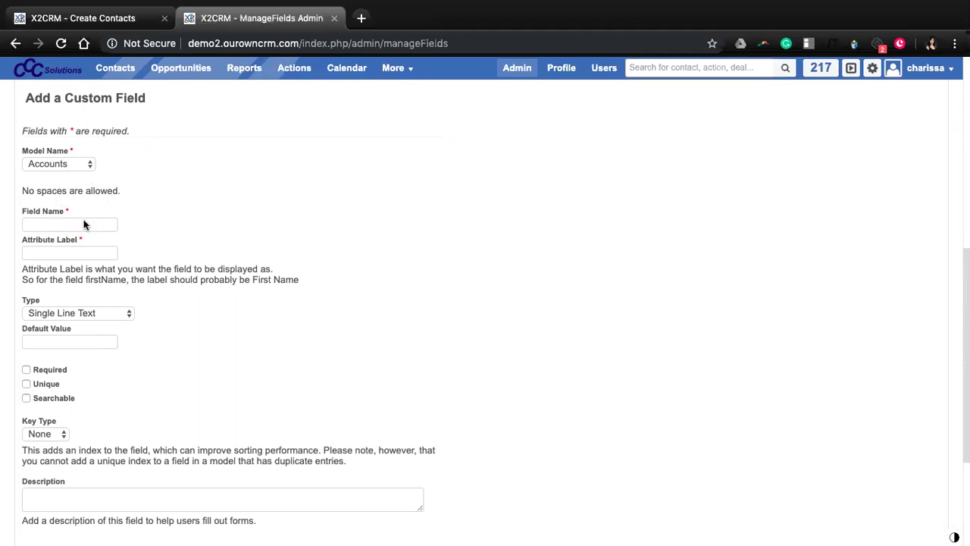
scroll(99, 207, down, 1)
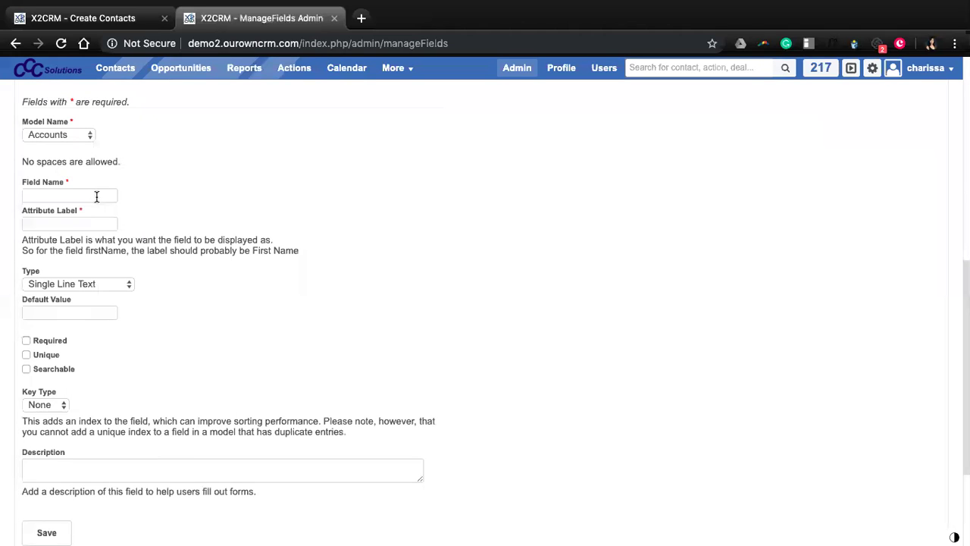
click(82, 133)
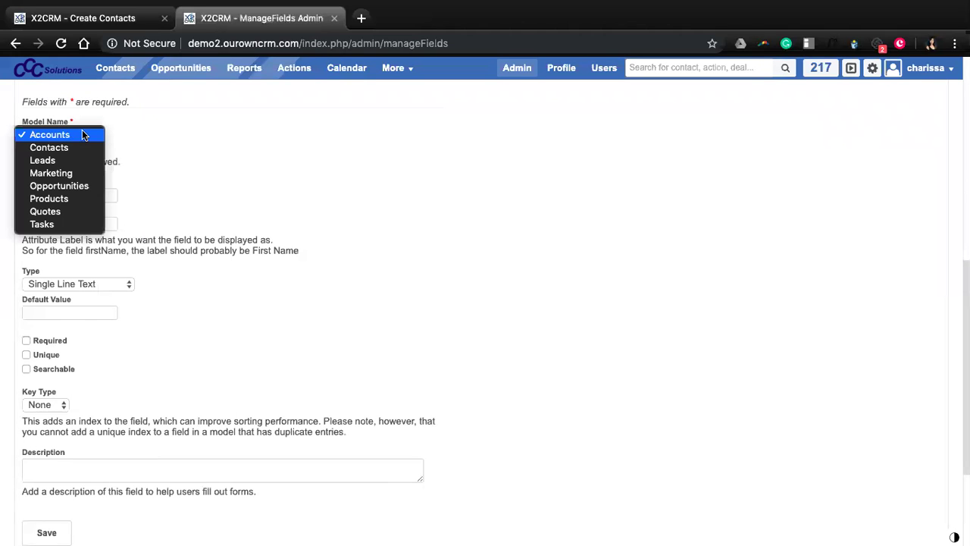
click(81, 148)
Enter phone_3 as the new field's name and Phone 3 as its attribute label
scroll(409, 203, down, 1)
click(105, 155)
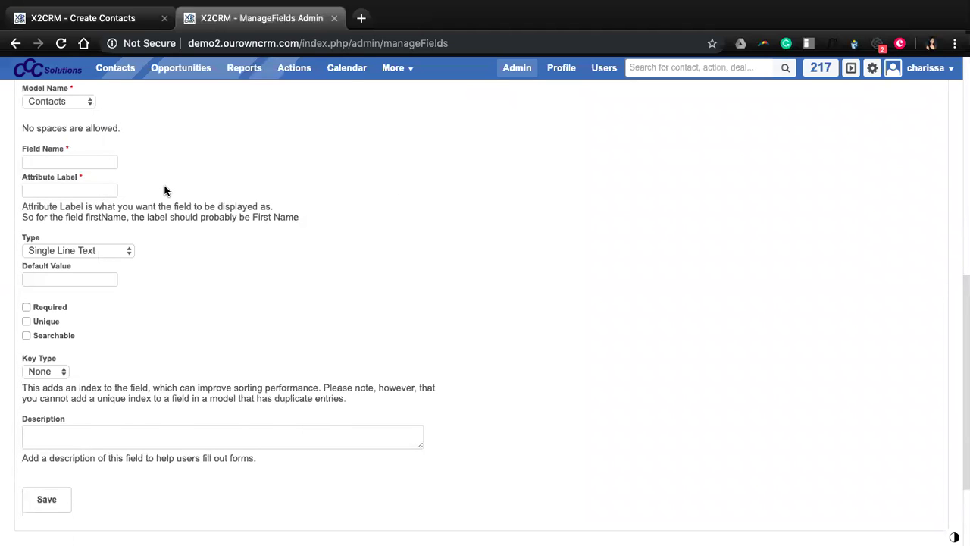
text(phone_3)
click(93, 191)
text(Phone 3)
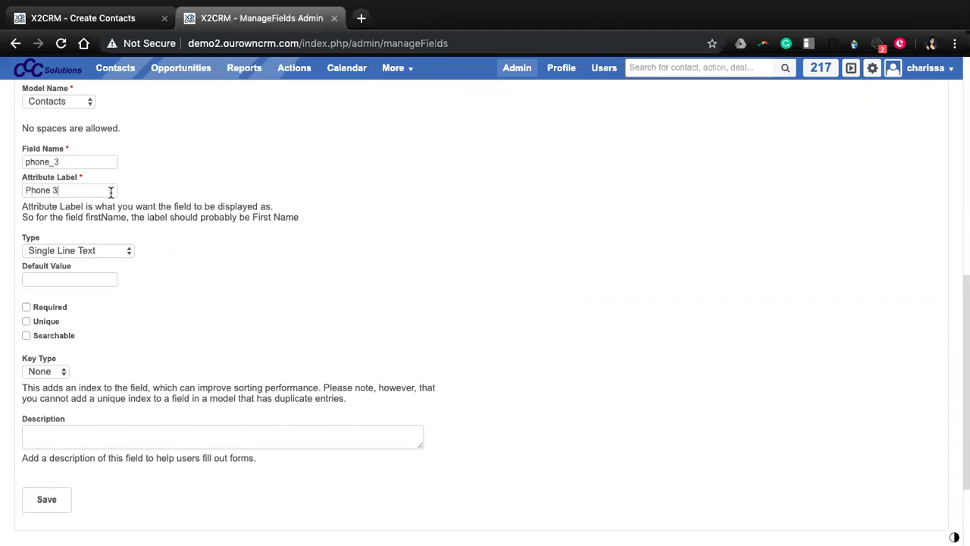
Set the Phone 3 field's type to Phone Number
scroll(112, 201, up, 2)
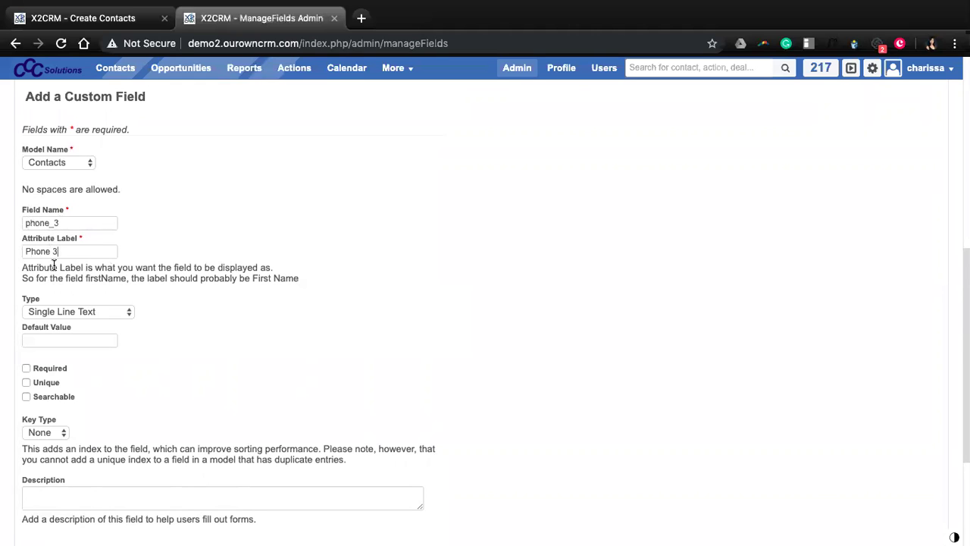
scroll(210, 350, down, 3)
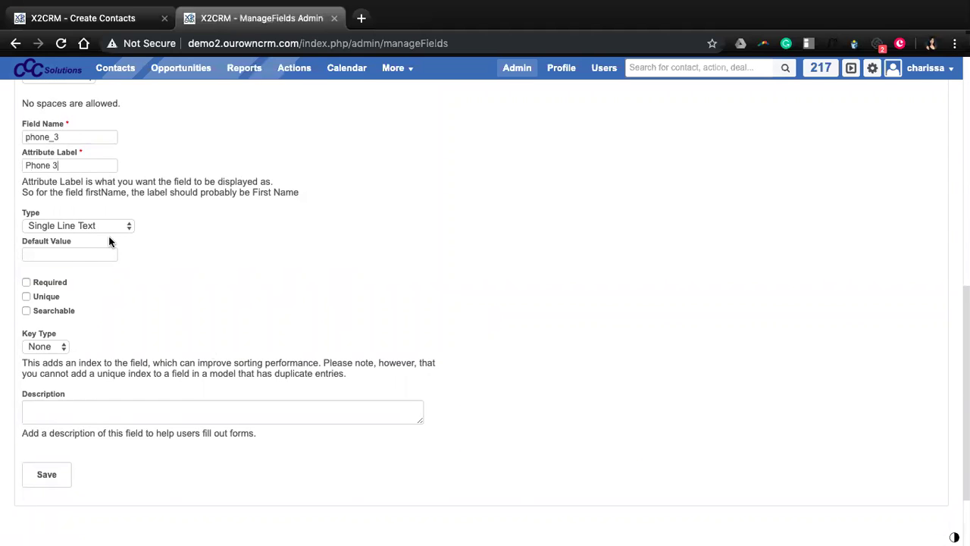
scroll(202, 275, up, 1)
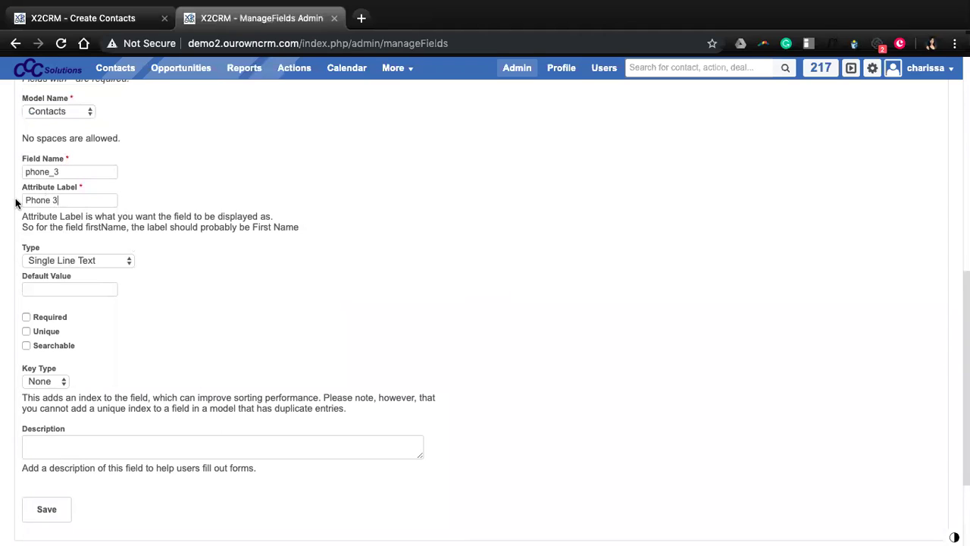
click(59, 261)
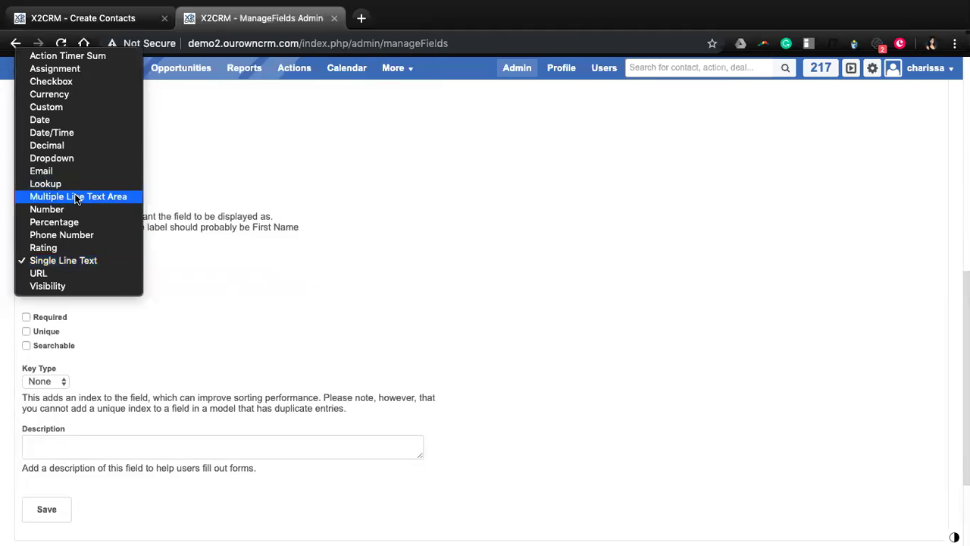
click(63, 237)
scroll(151, 288, down, 1)
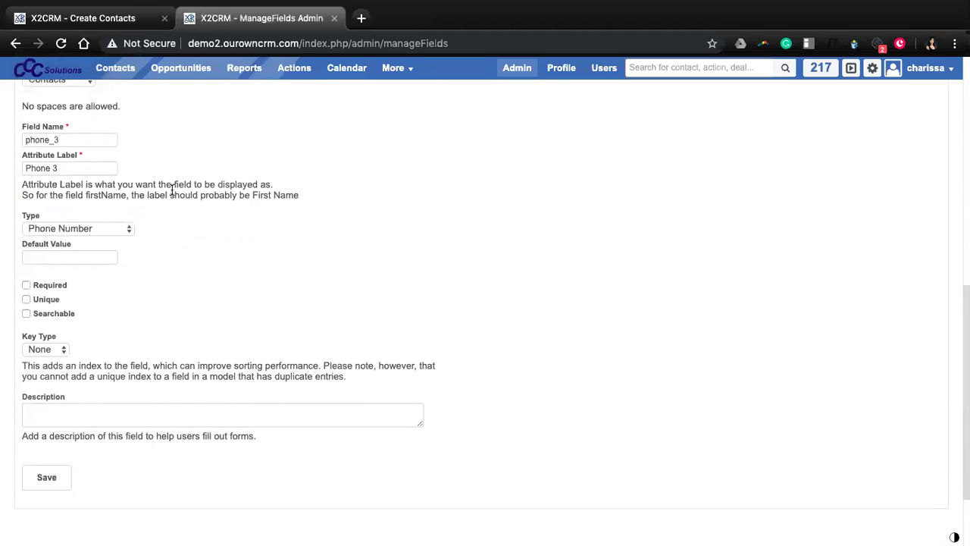
Describe the field as "This should only be used for 3rd phone numbers" and save the new custom field
scroll(245, 235, down, 1)
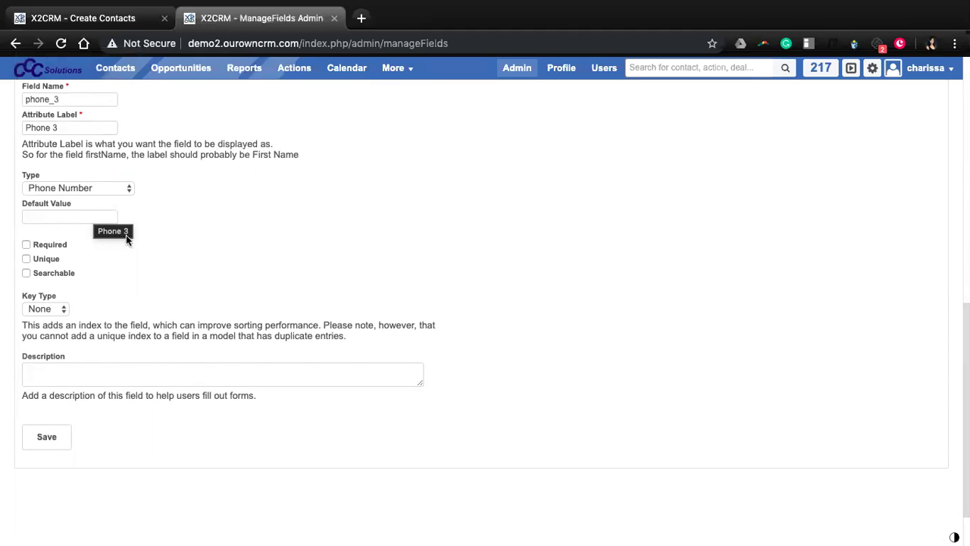
scroll(136, 244, down, 1)
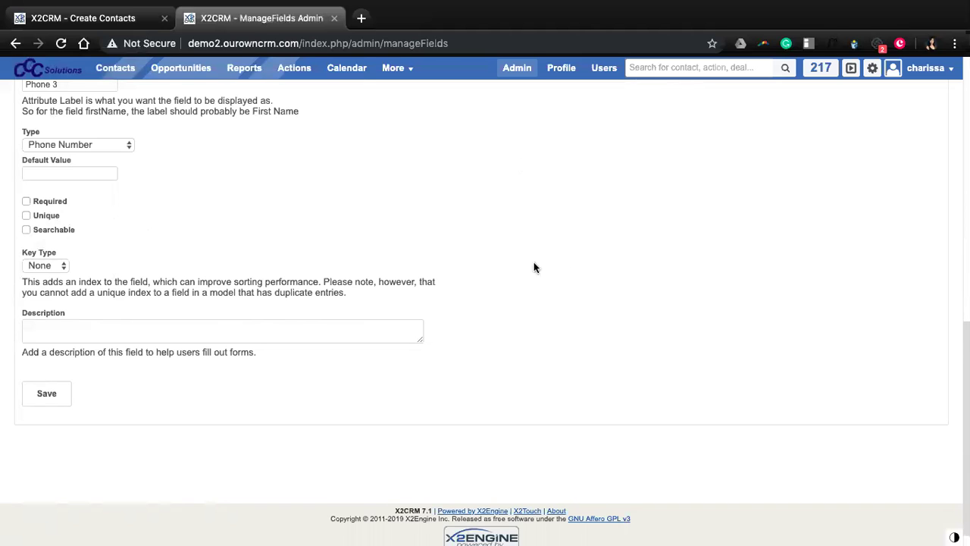
scroll(533, 267, down, 1)
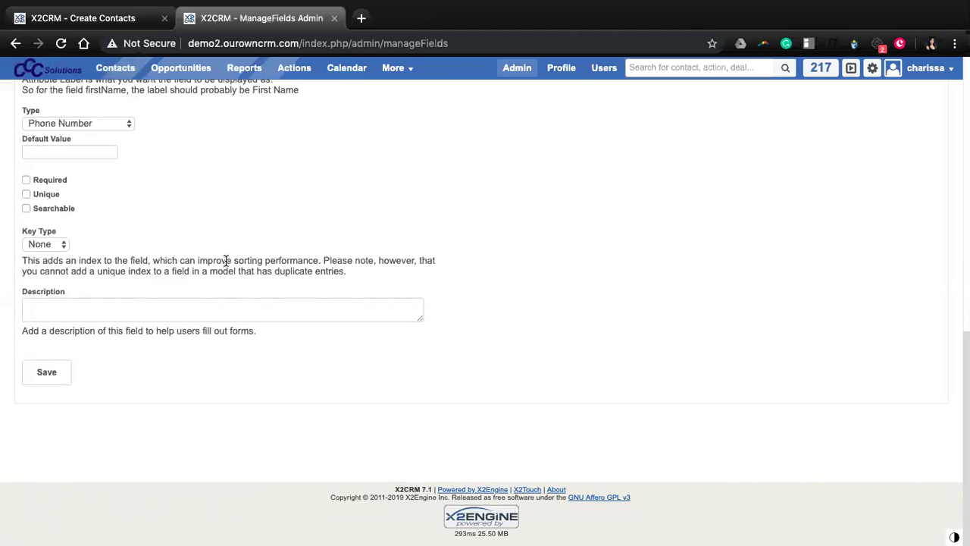
click(219, 310)
text(This should only be u)
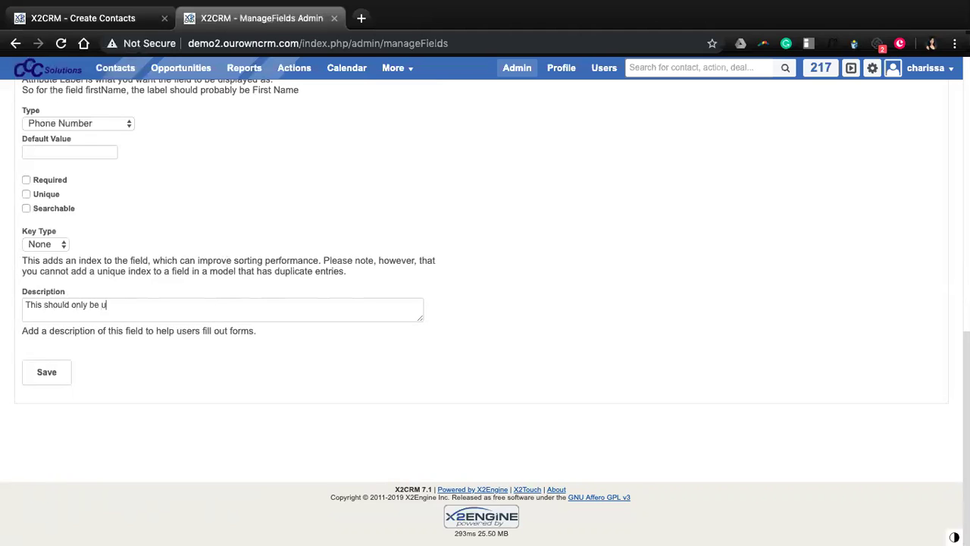
text(sed for 3rd phone numbers)
click(53, 373)
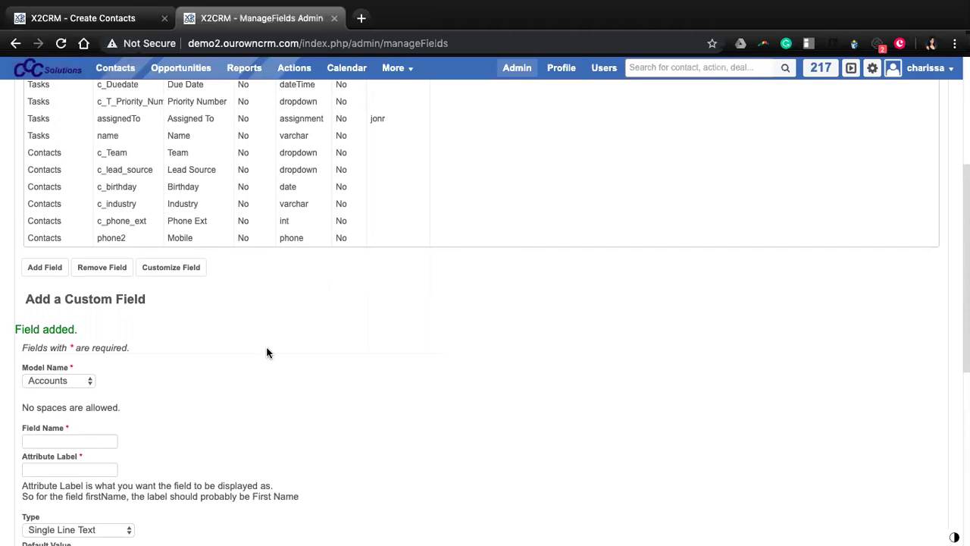
Check the modified fields list for the Phone 3 entry and open the form for customizing existing fields
scroll(299, 359, down, 2)
scroll(299, 359, up, 2)
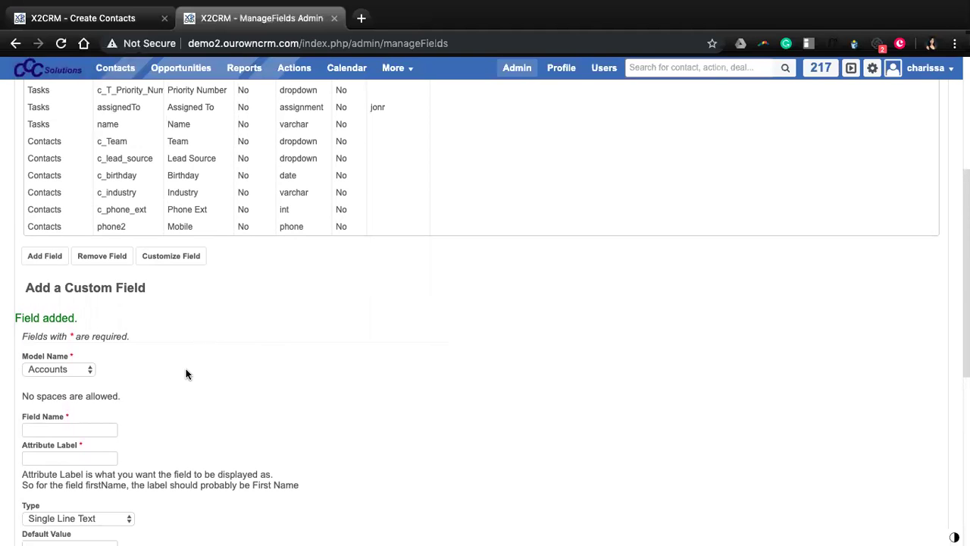
click(182, 258)
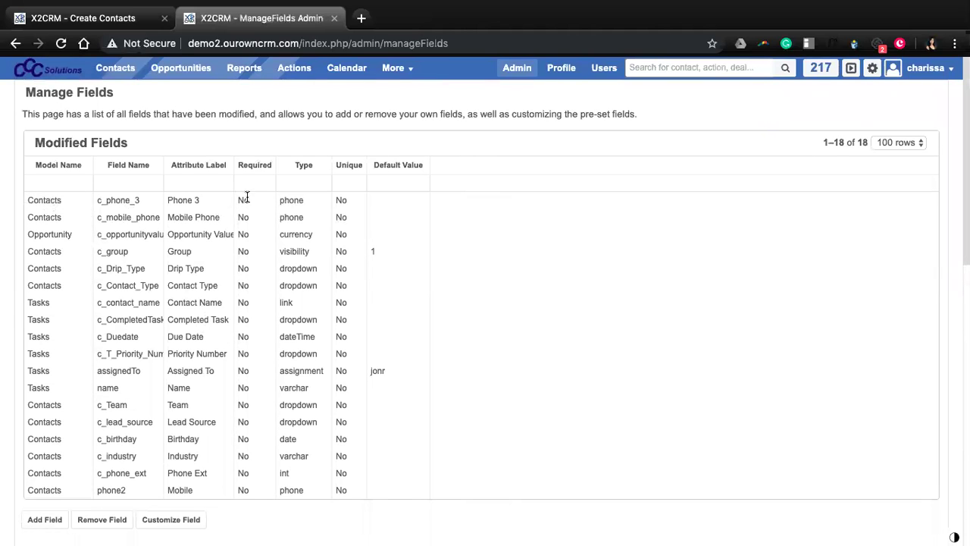
scroll(210, 217, down, 10)
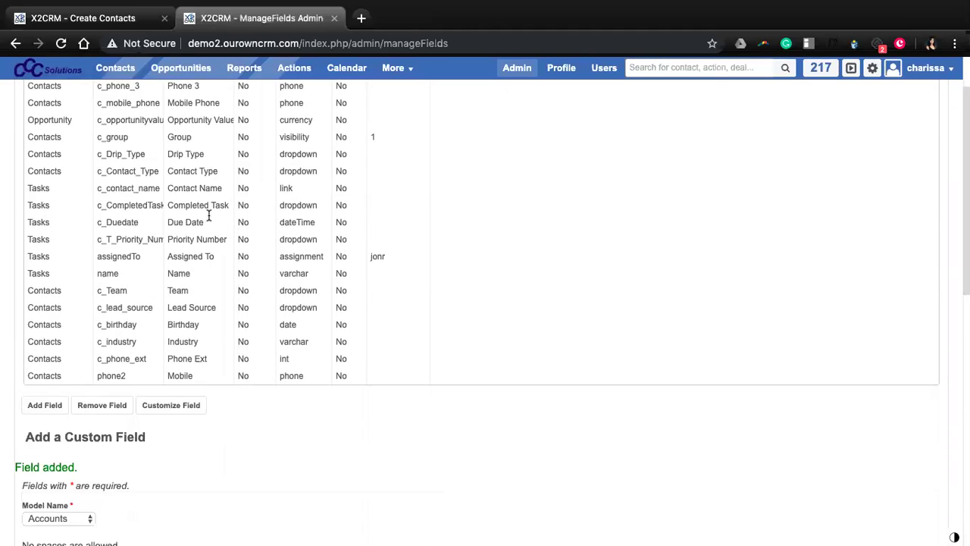
scroll(210, 219, up, 5)
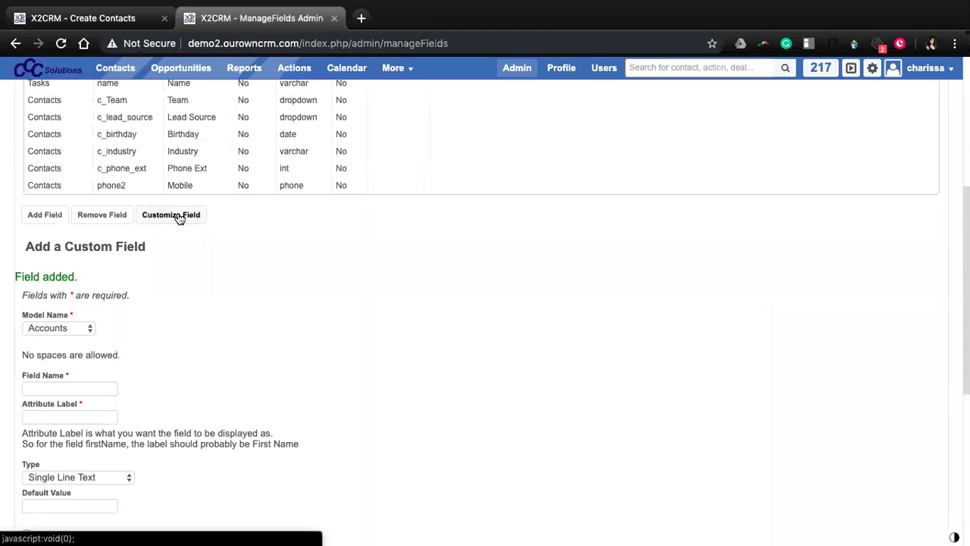
click(177, 217)
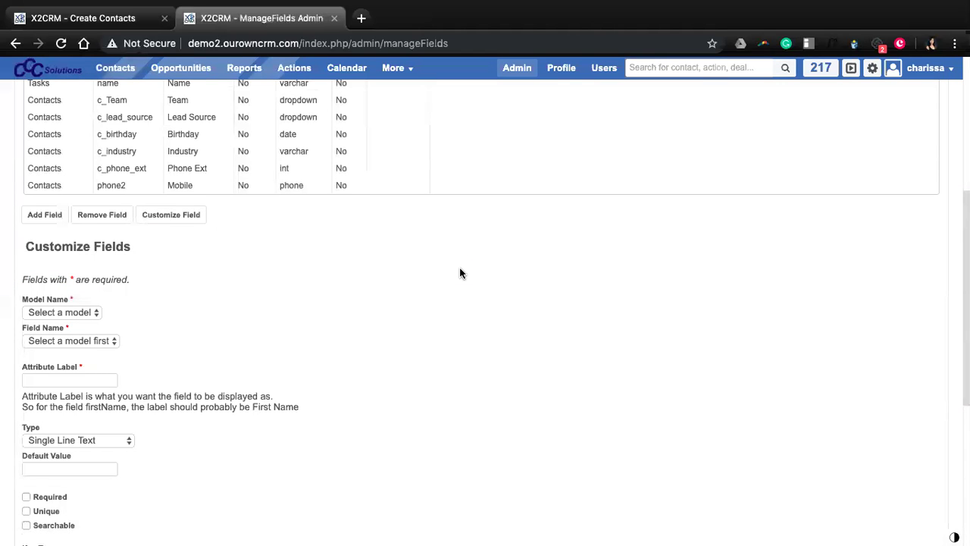
scroll(401, 368, down, 2)
scroll(400, 368, up, 5)
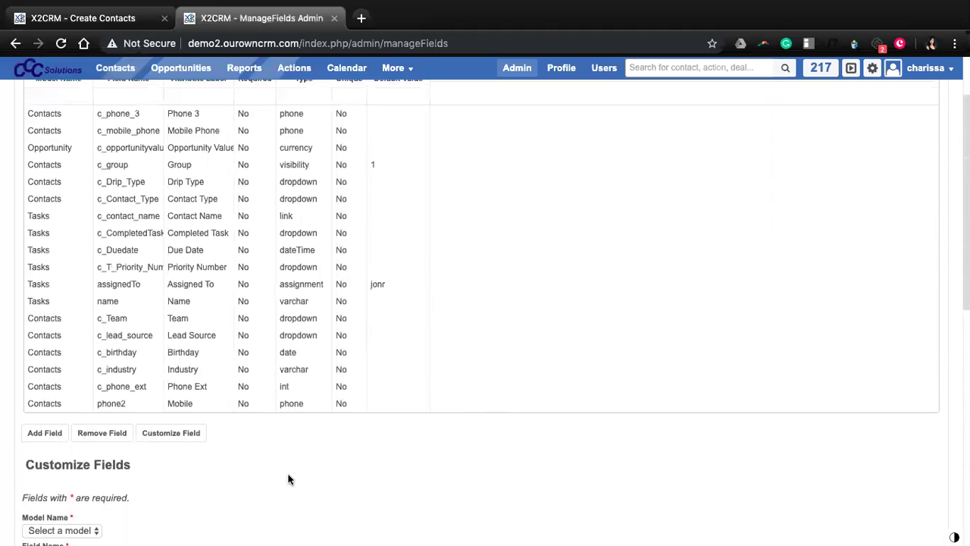
Choose the Contacts model and its Phone 3 field as the field to customize
scroll(288, 479, down, 5)
click(84, 241)
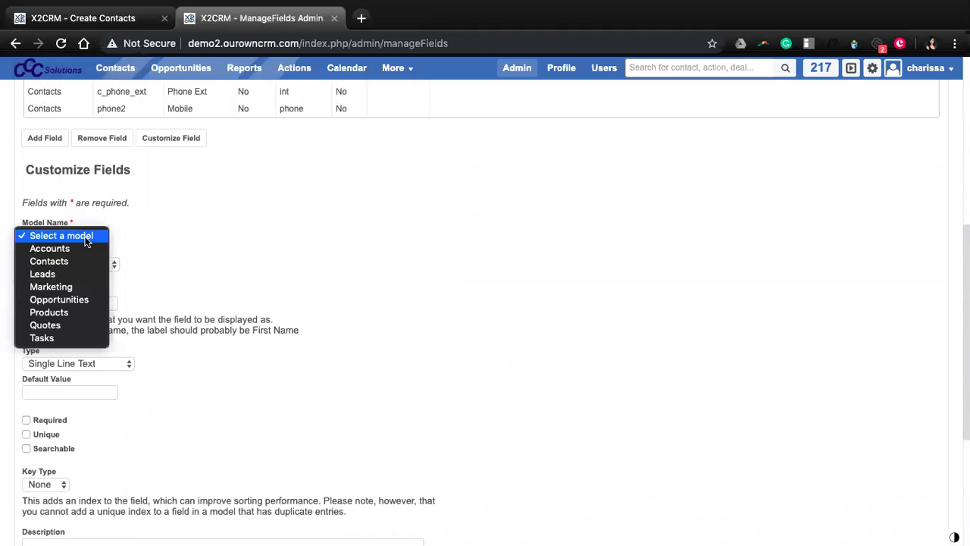
click(59, 260)
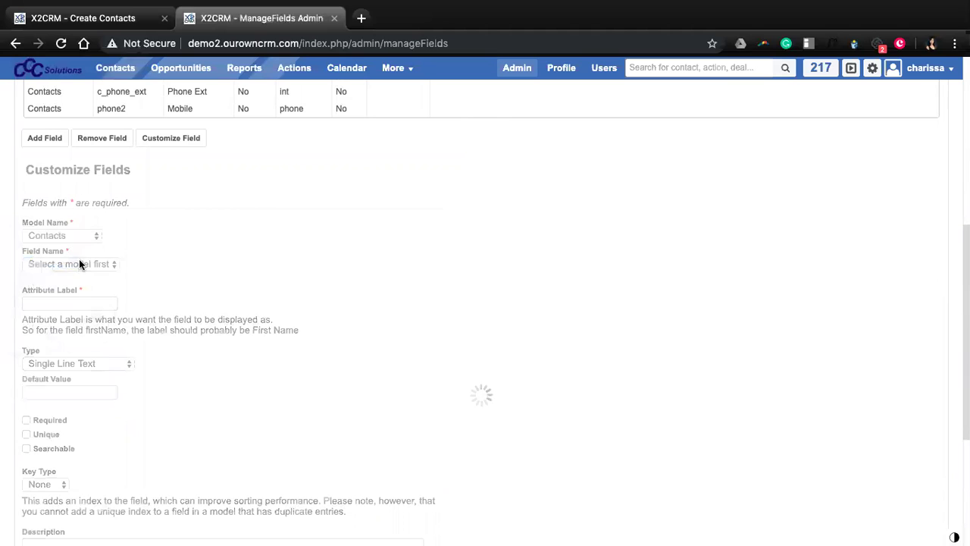
click(80, 267)
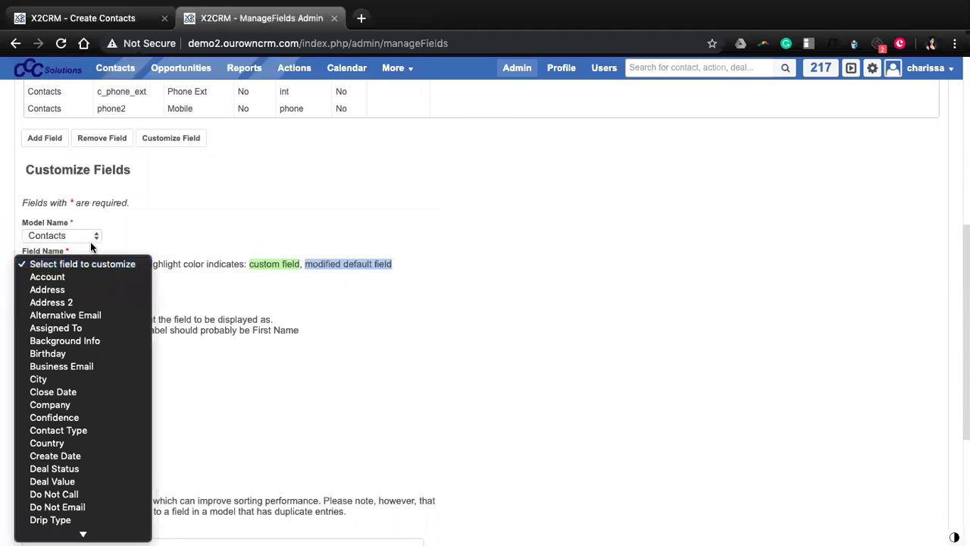
scroll(83, 461, down, 4)
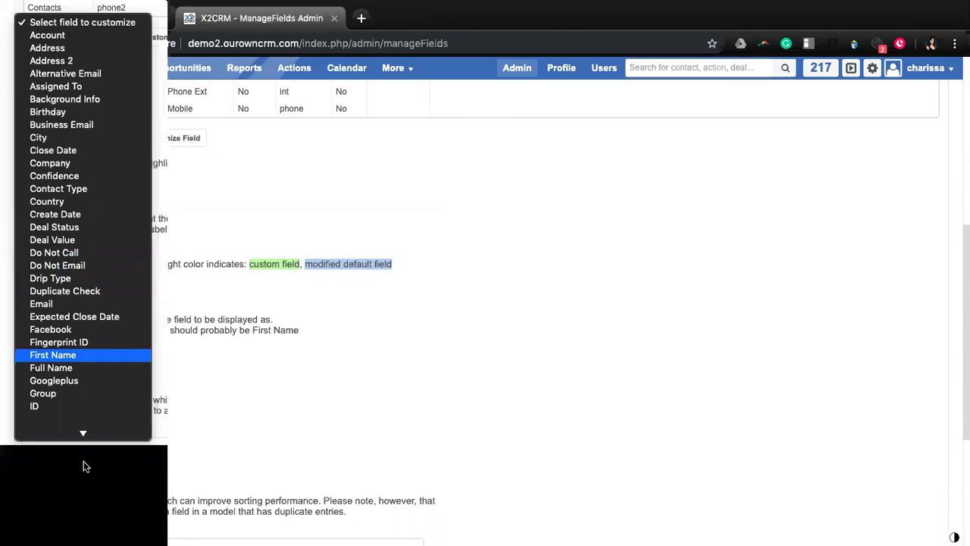
scroll(84, 328, down, 5)
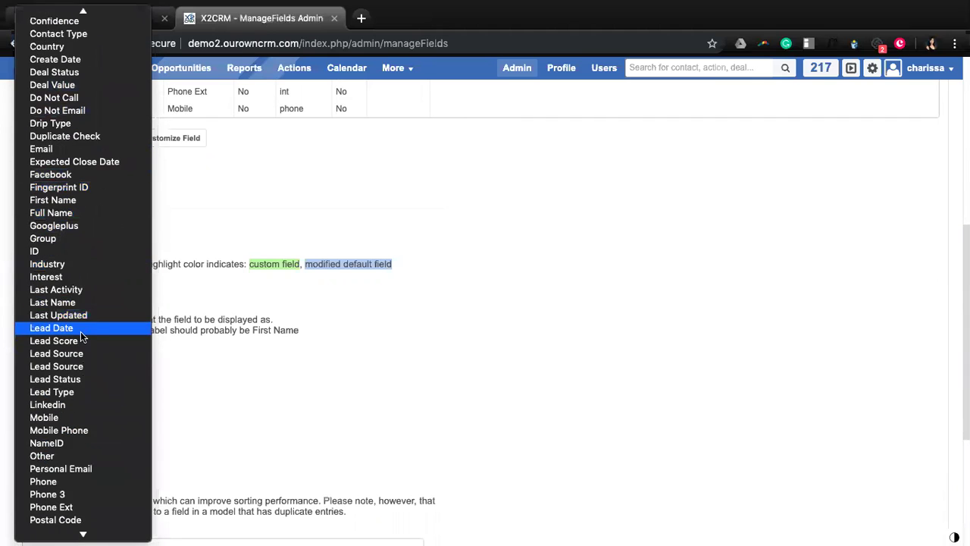
scroll(85, 251, down, 5)
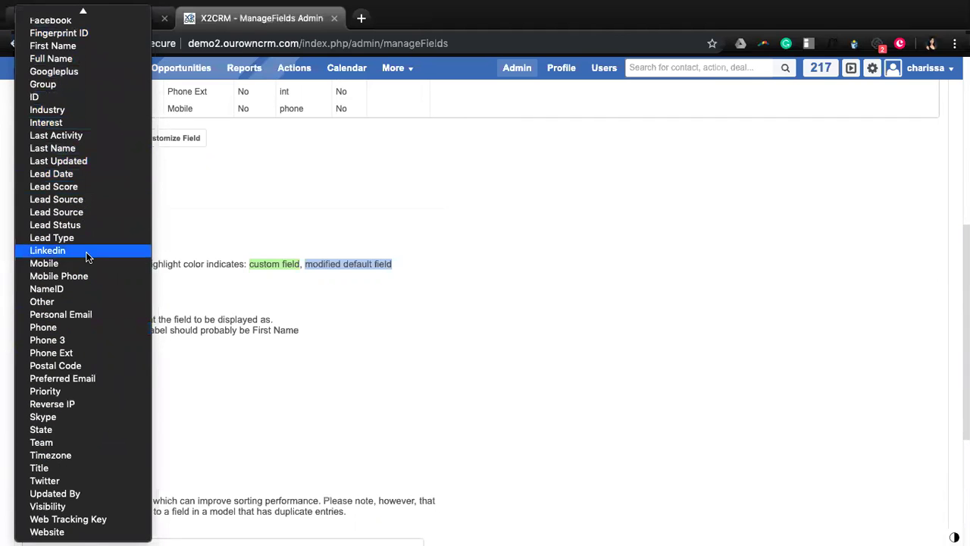
click(71, 343)
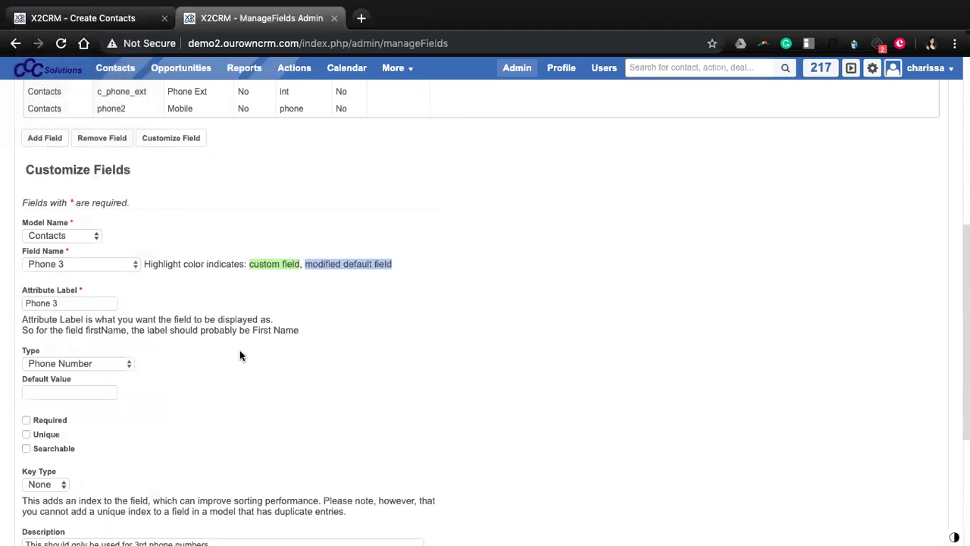
Change the Phone 3 field's attribute label to Phone #3 and save the customization
scroll(213, 390, down, 3)
scroll(80, 252, up, 1)
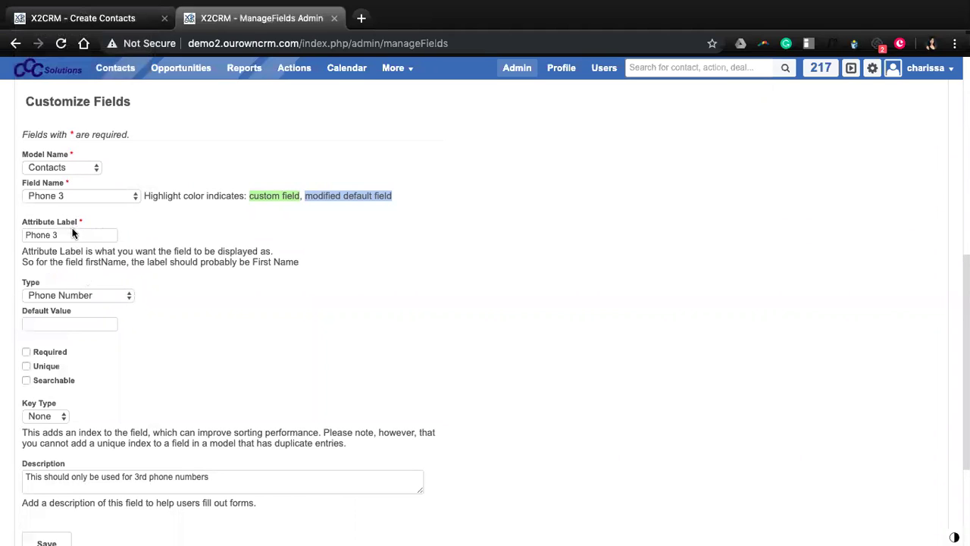
click(50, 235)
text(#)
scroll(234, 315, down, 1)
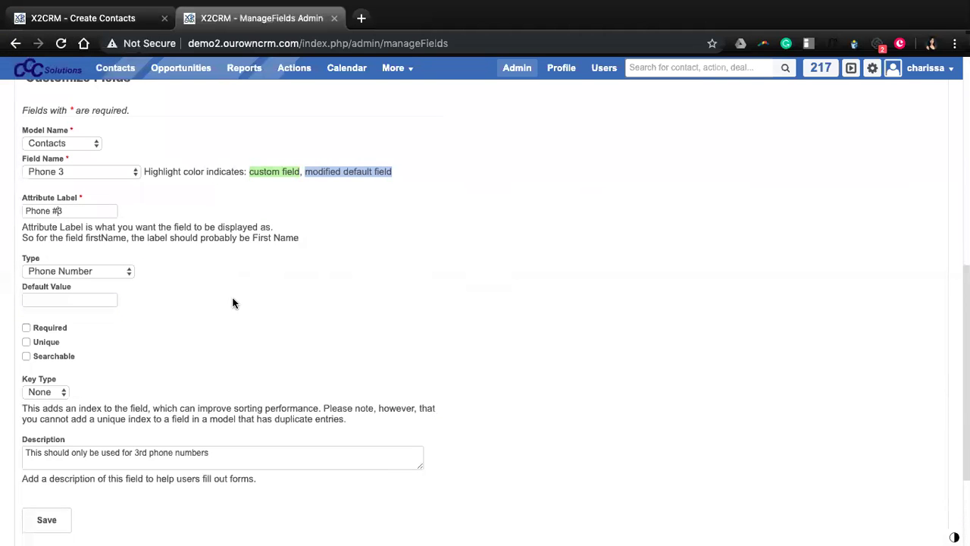
scroll(83, 417, down, 1)
click(52, 489)
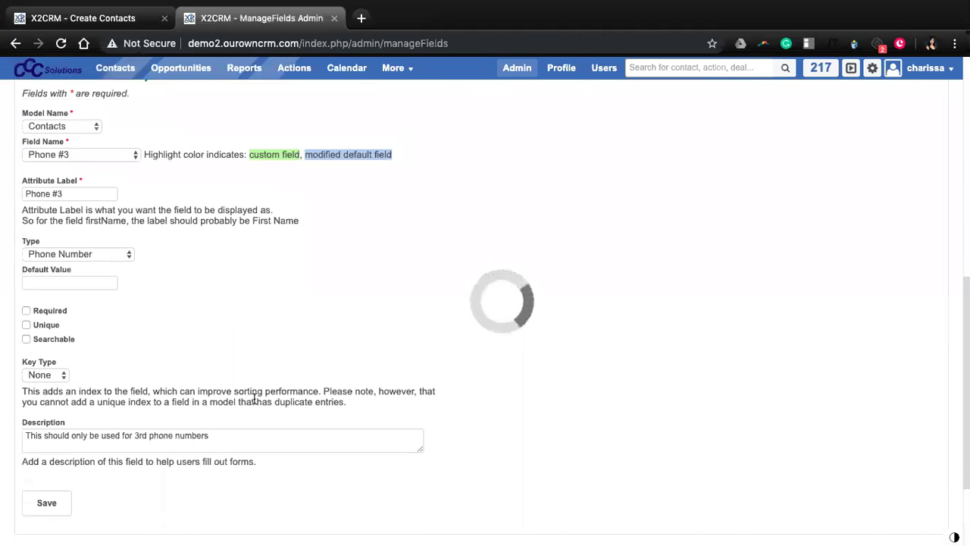
Check the modified fields list for the relabelled Phone #3 entry and open the form for removing custom fields
scroll(407, 284, down, 1)
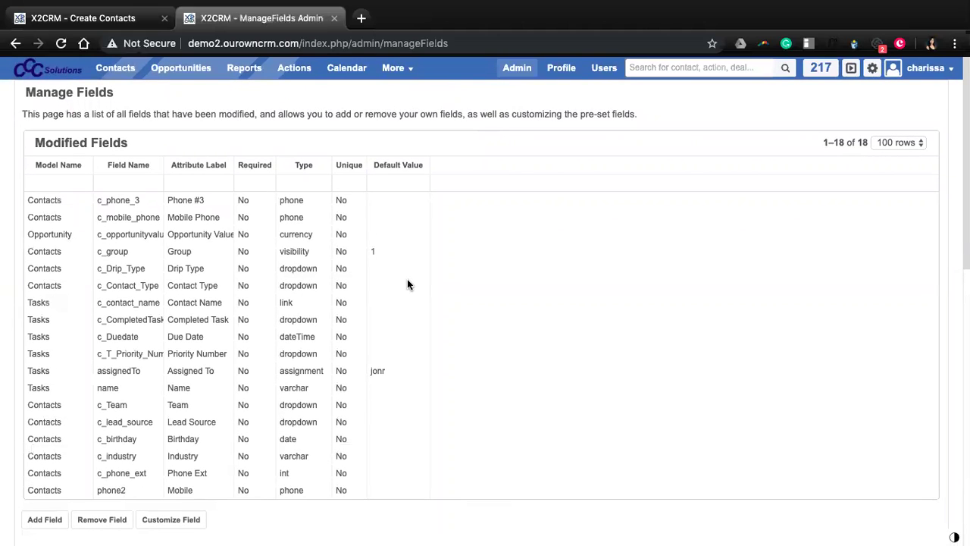
scroll(394, 311, down, 4)
scroll(106, 403, up, 4)
click(62, 43)
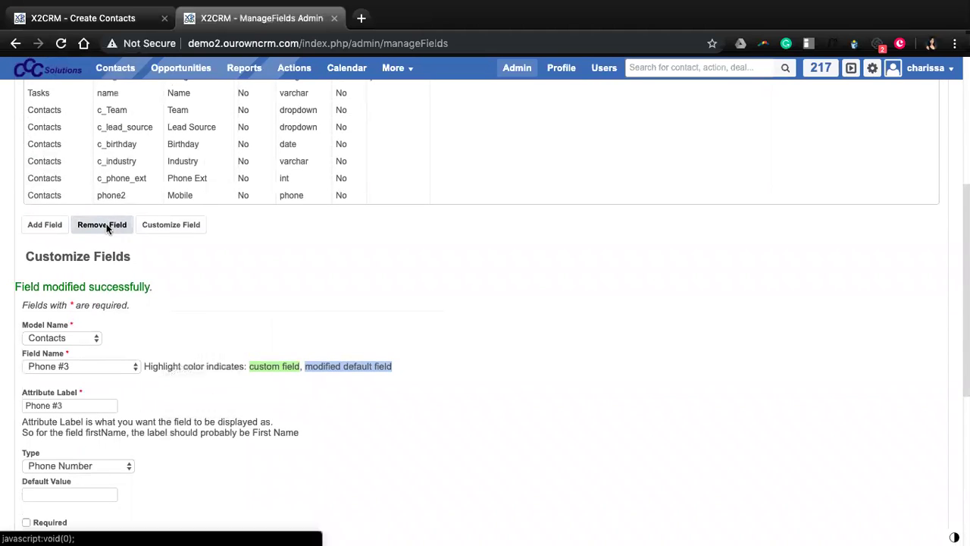
click(106, 225)
Look through the removable custom fields for the Contacts Phone #3 entry, leaving no field selected
click(104, 336)
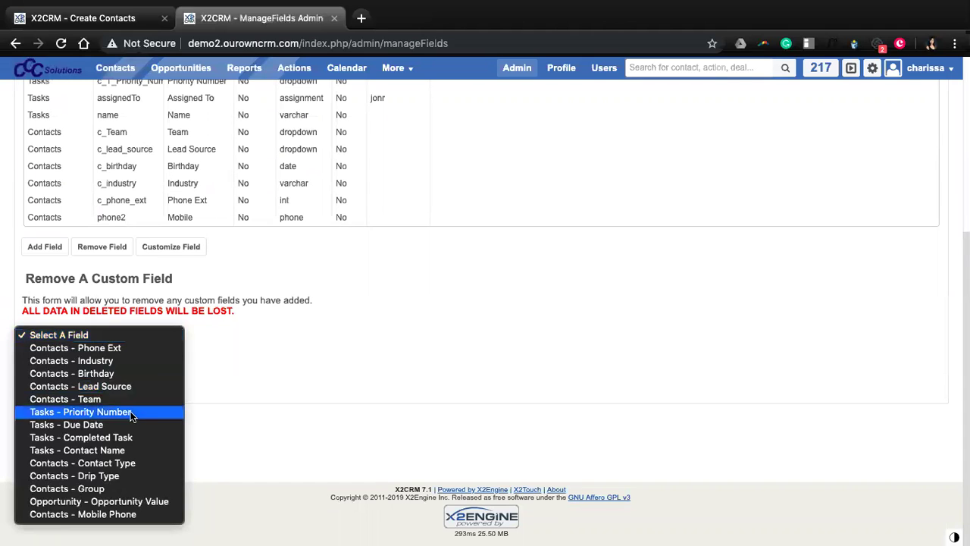
click(127, 244)
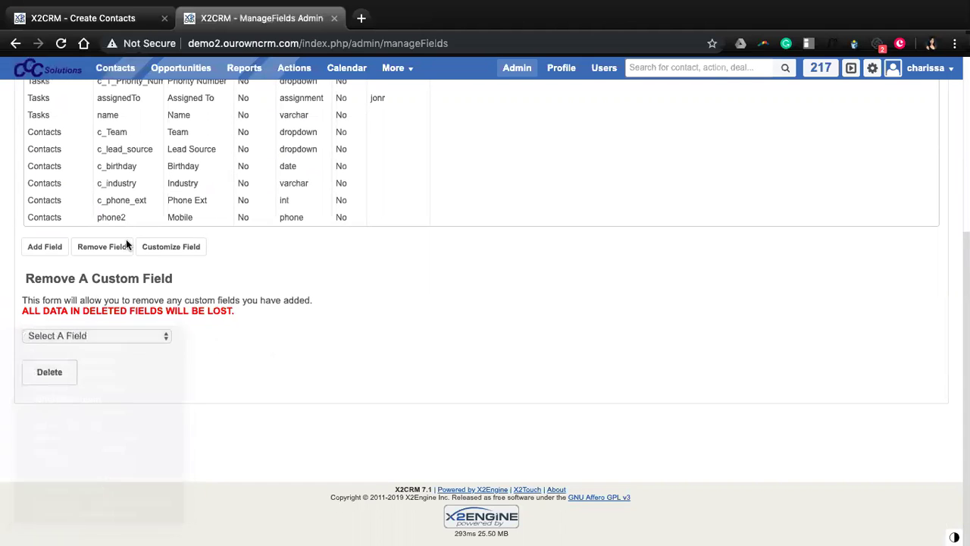
click(98, 336)
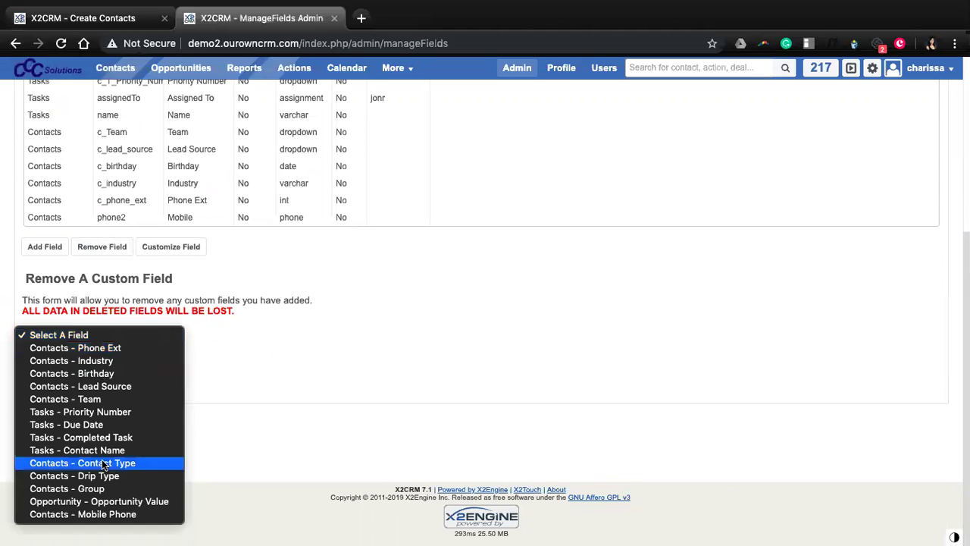
click(313, 357)
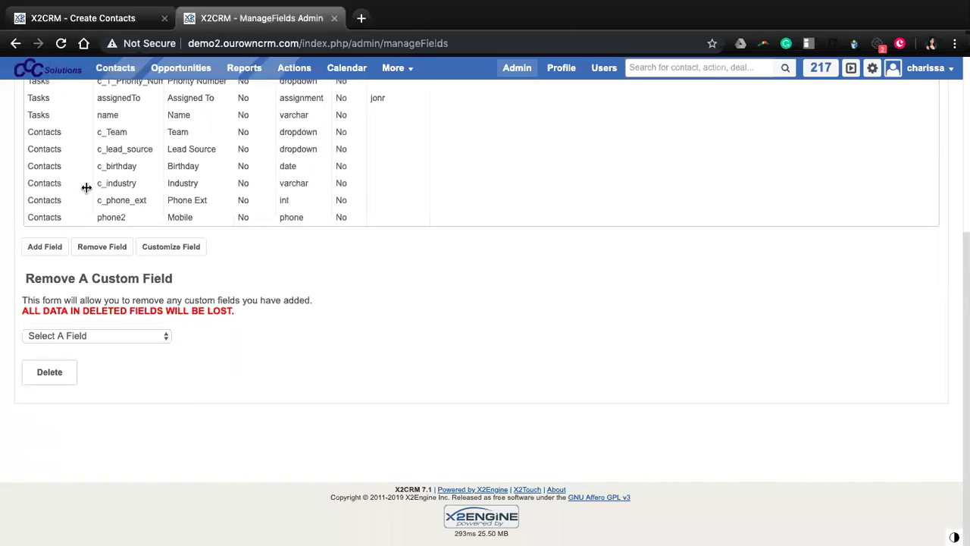
Reload the Manage Fields page and delete the custom field Contacts - Phone #3
click(61, 47)
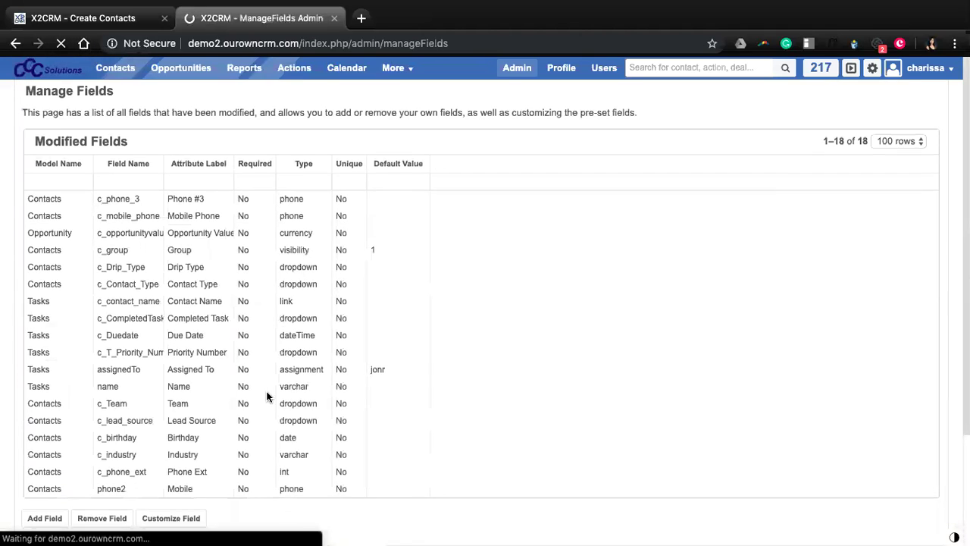
scroll(114, 375, down, 5)
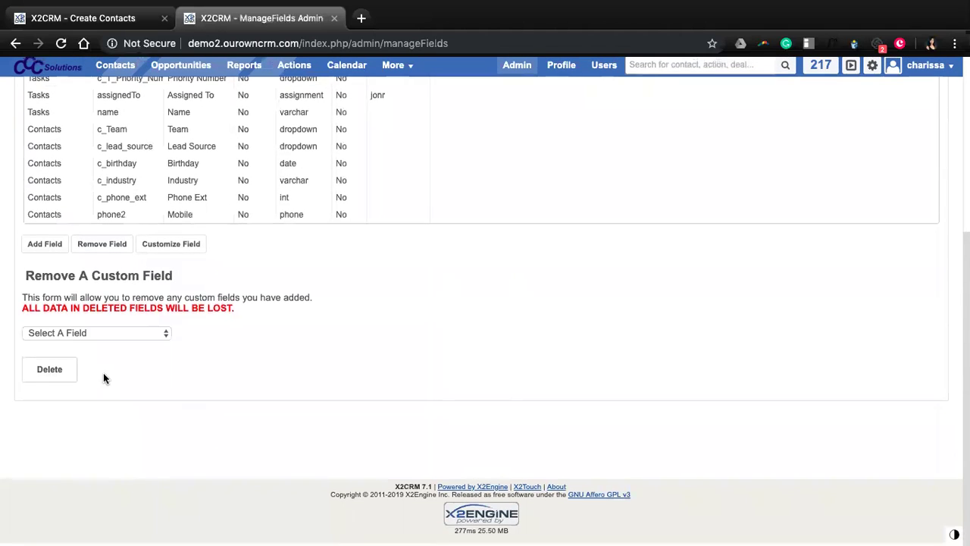
click(126, 335)
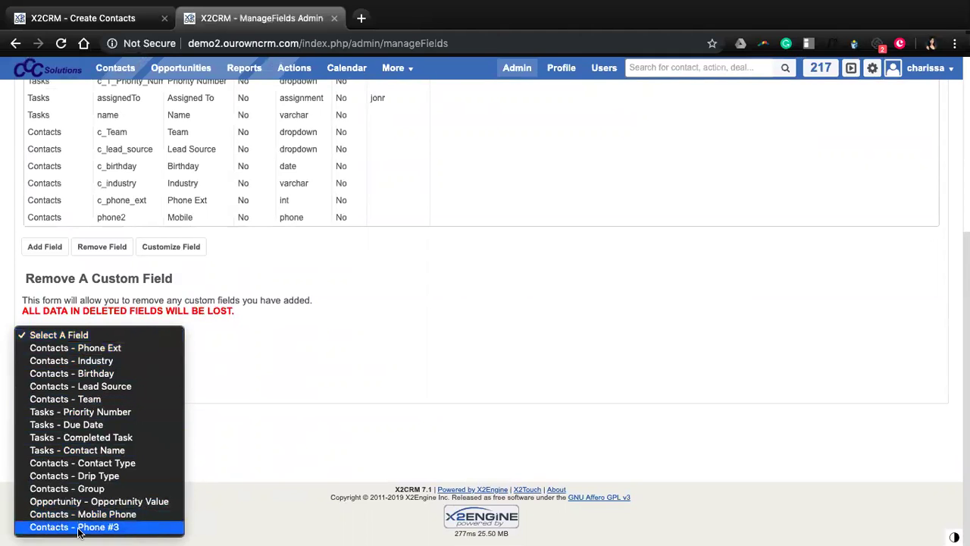
click(126, 529)
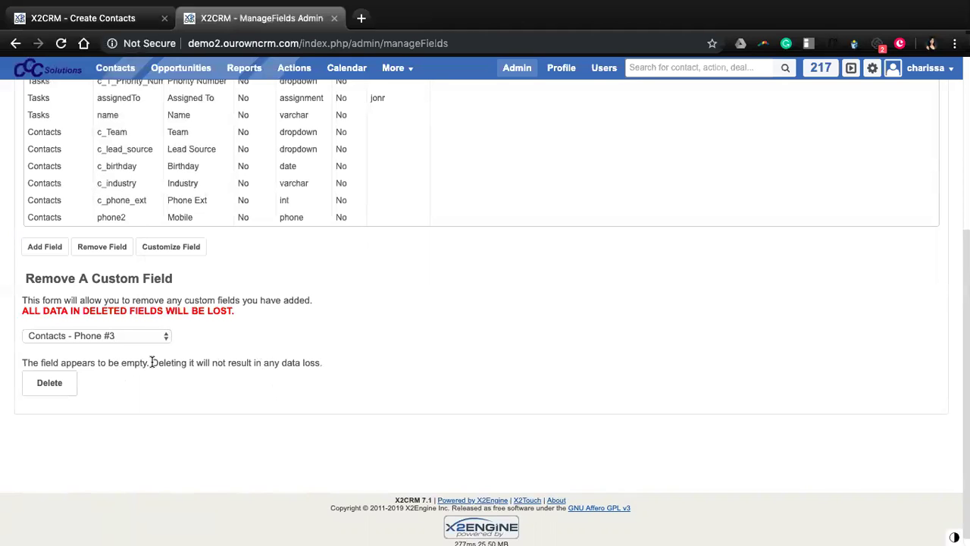
click(59, 388)
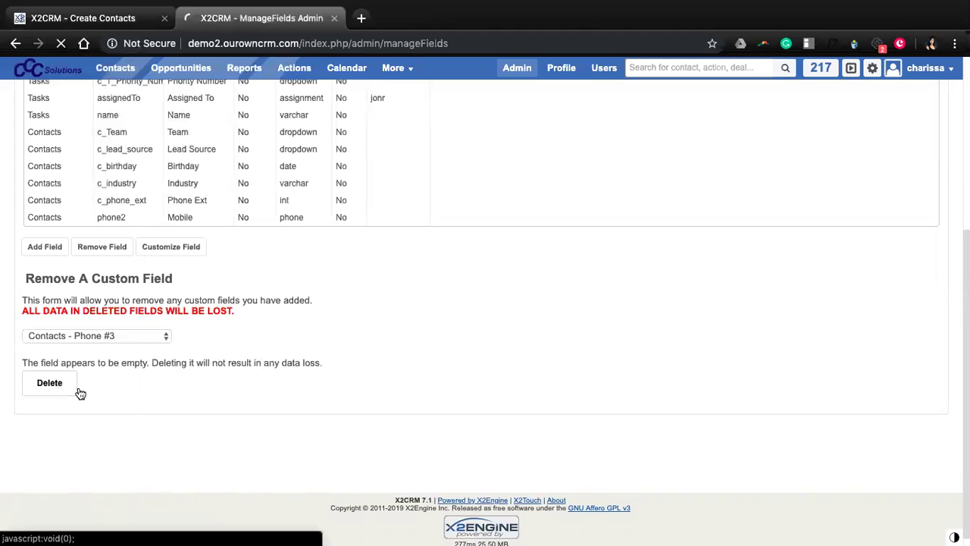